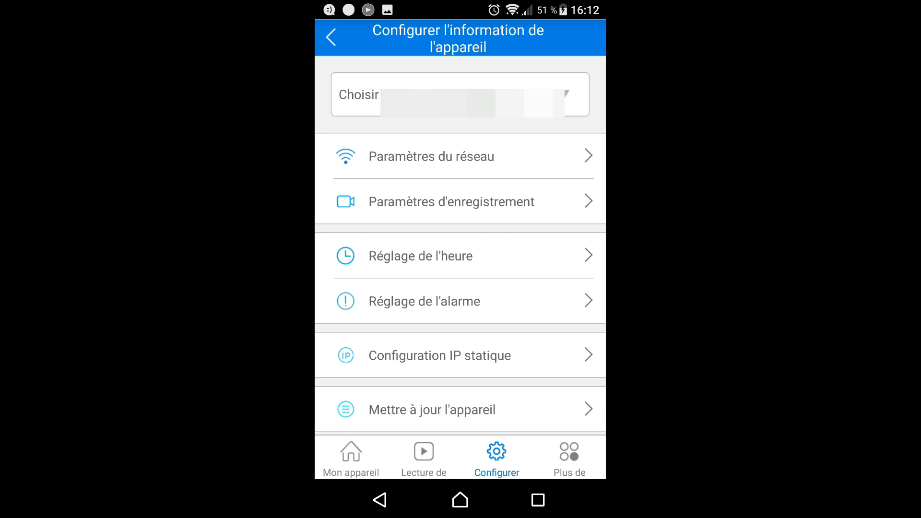
- Open the Configuration IP statique page from the camera's device settings in V380
left_click(440, 355)
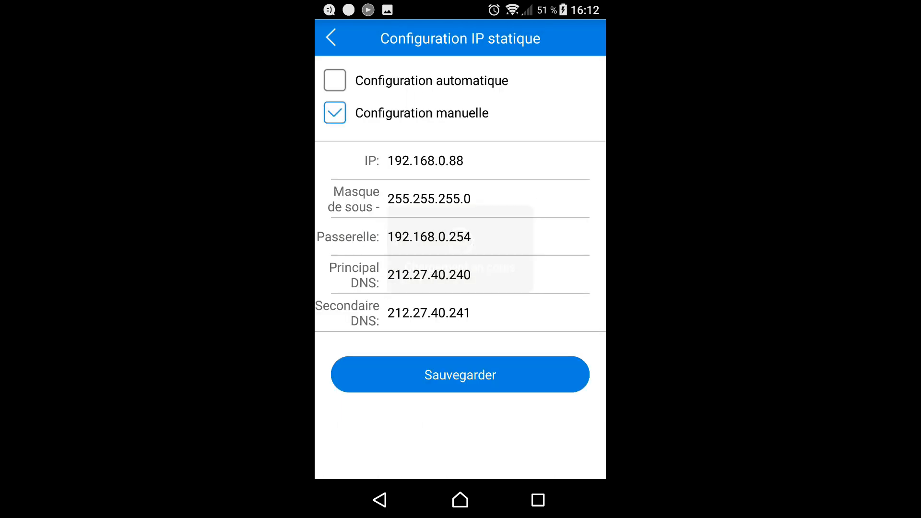
- Toggle to automatic and back to manual addressing at 192.168.0.88, then save the settings
left_click(334, 81)
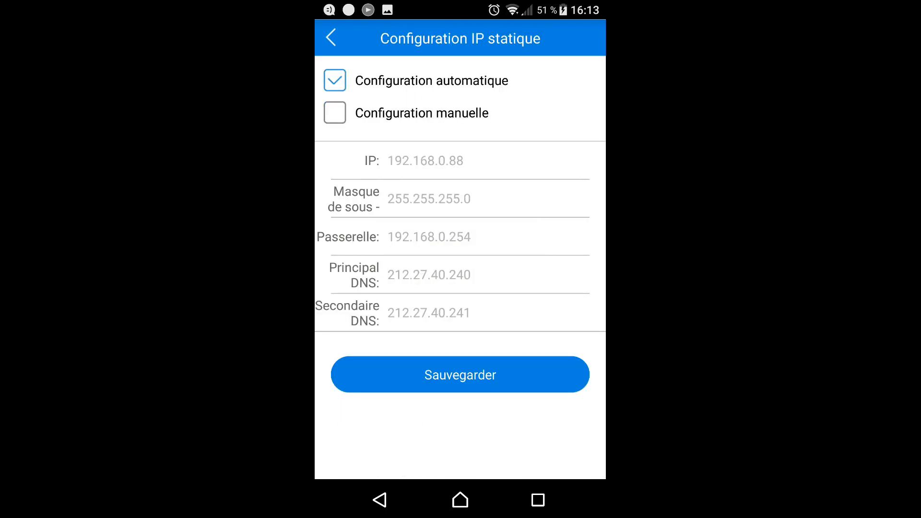
left_click(335, 113)
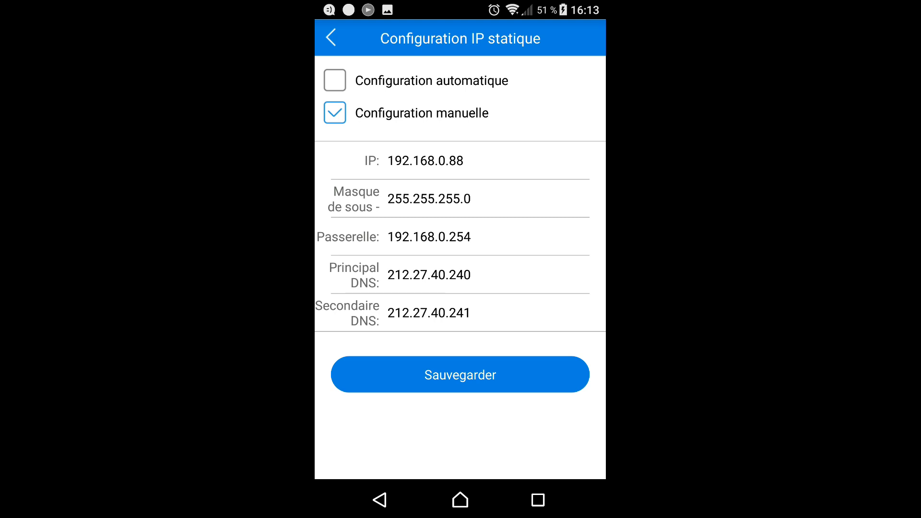
left_click(460, 375)
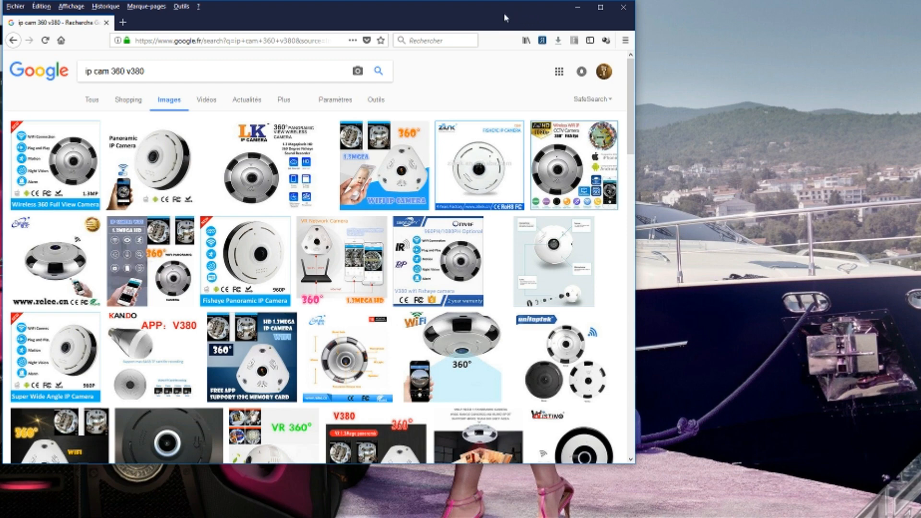
- Search Google for 'ip camera viewer' and open the DeskShare IP Camera Viewer result
left_click_drag(504, 18, 573, 25)
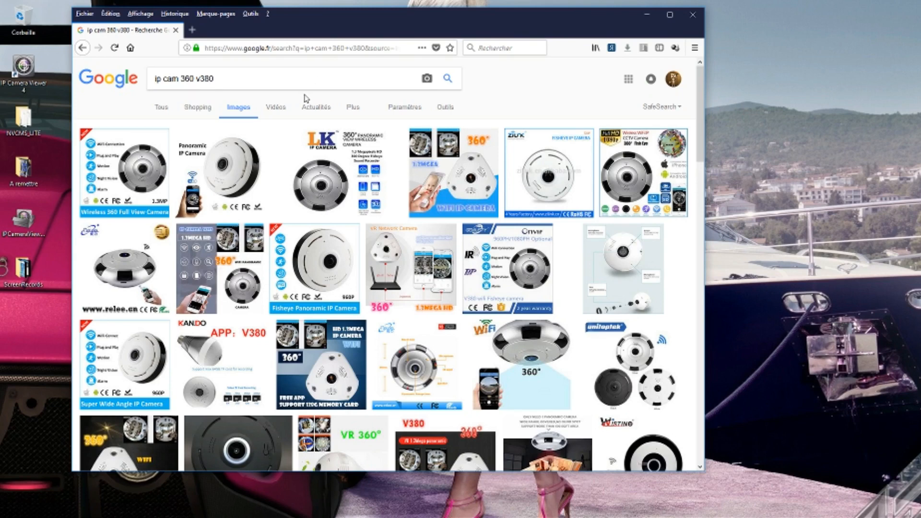
left_click(130, 48)
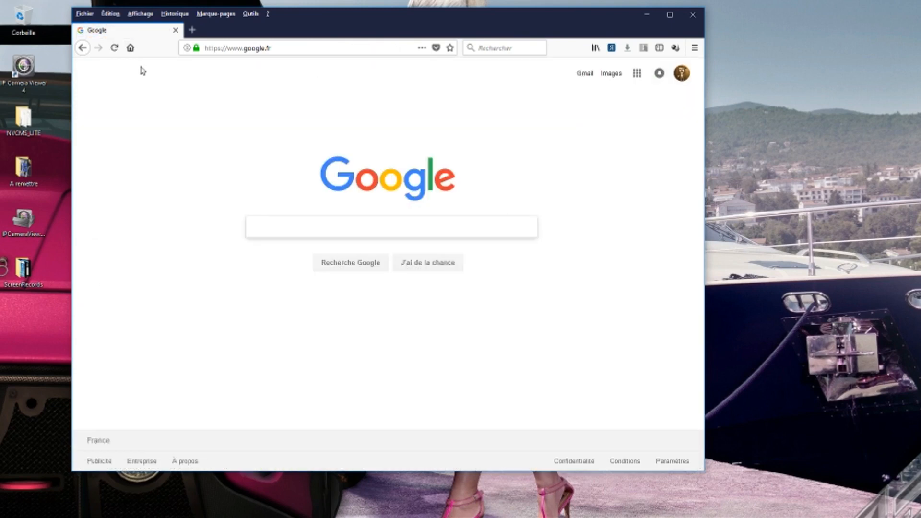
type("ip camera viewer")
key("Return")
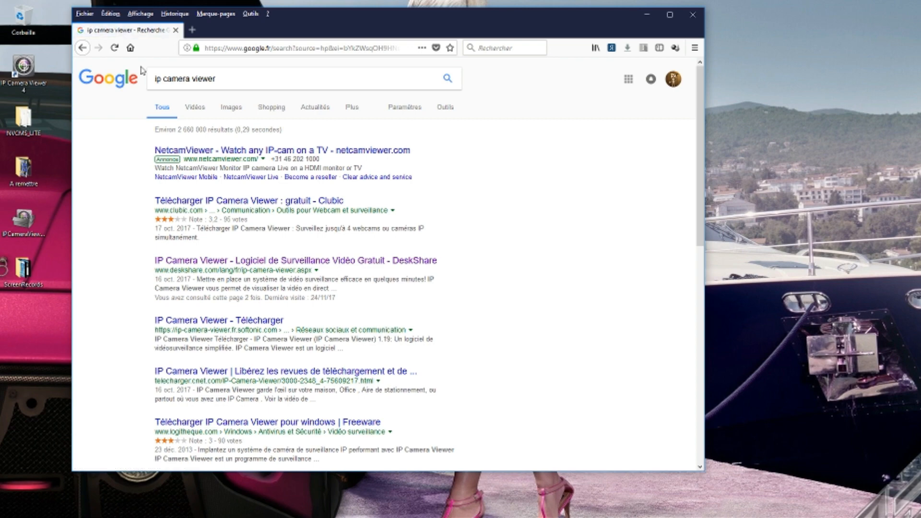
left_click(226, 266)
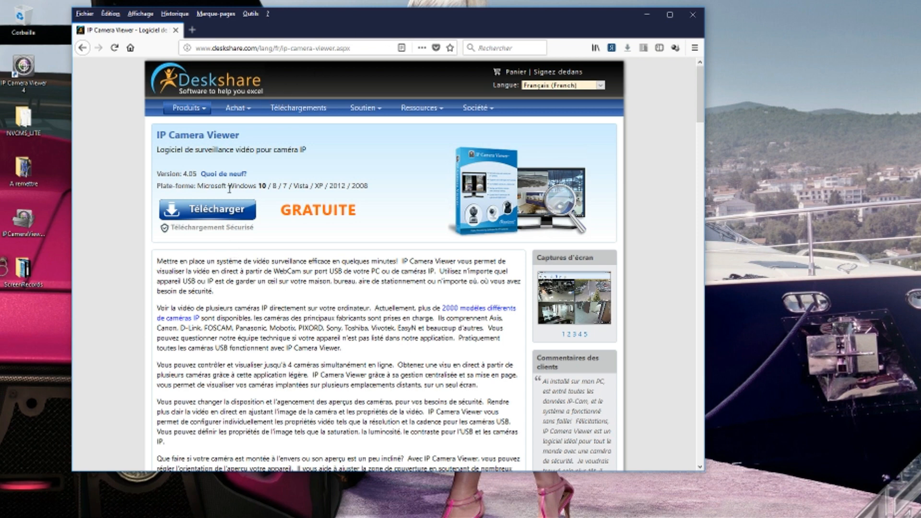
- Download and save IPCameraViewer.exe, then minimize Firefox to show the desktop
left_click(213, 217)
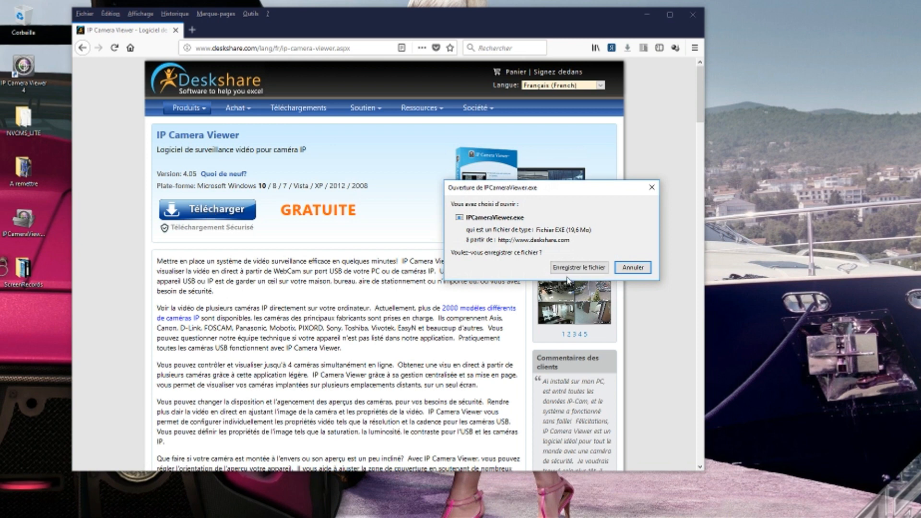
left_click(577, 267)
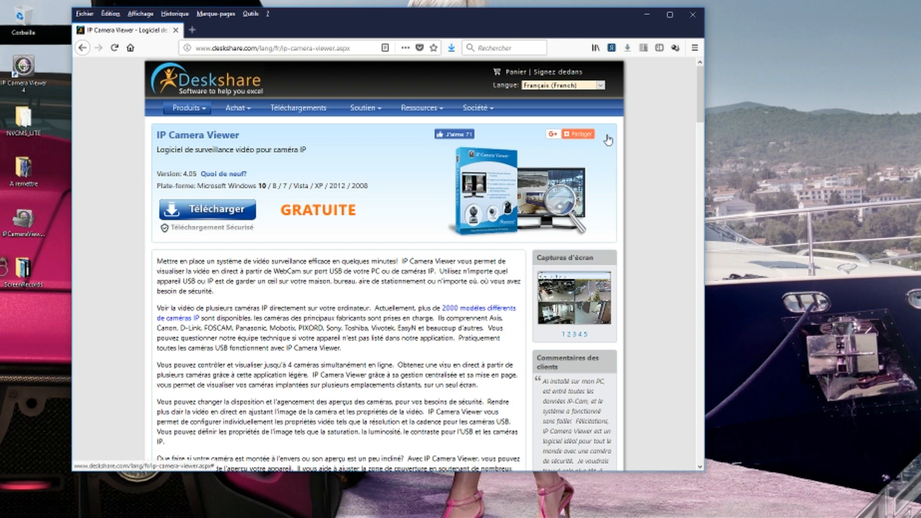
left_click(647, 17)
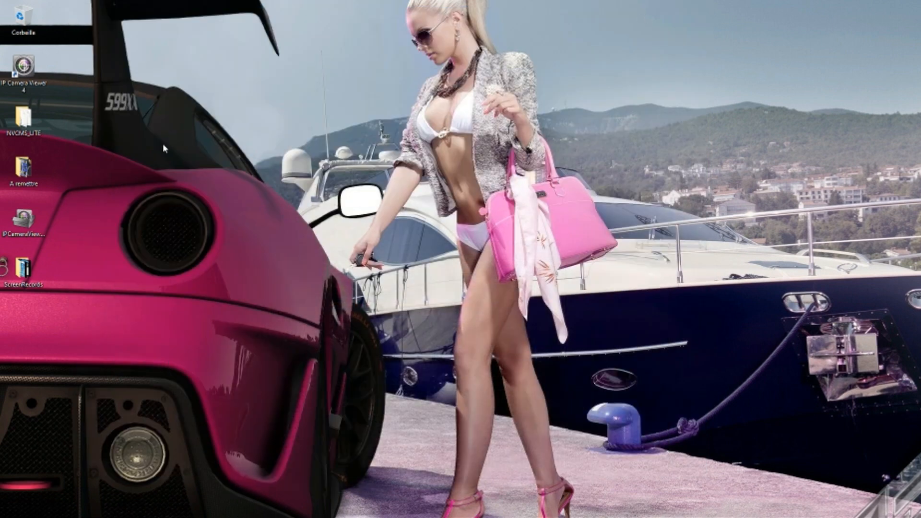
- Run the IPCameraViewer installer, accept the licence and install to the default folder
double_click(26, 218)
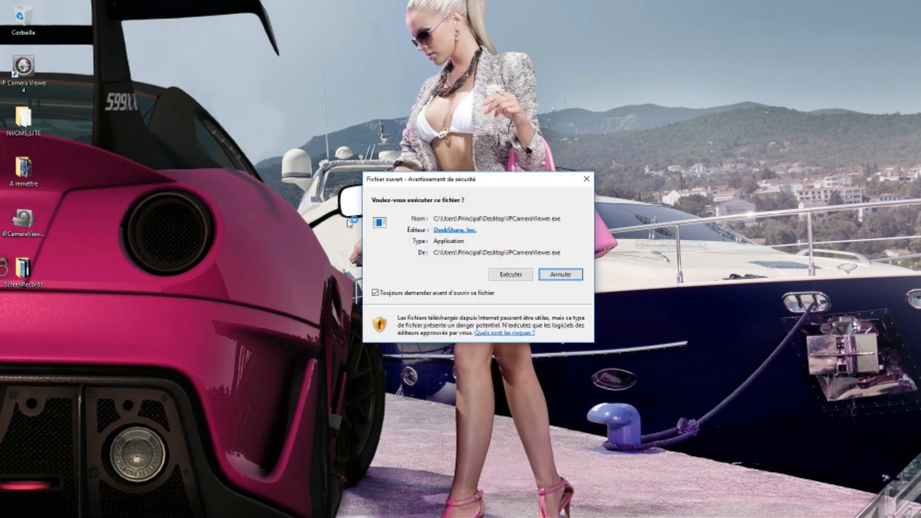
left_click(508, 272)
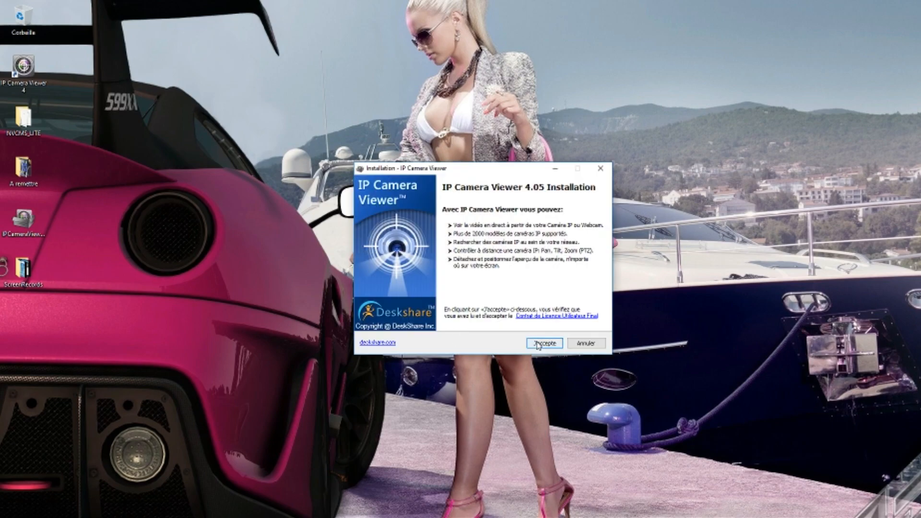
left_click(541, 344)
left_click(545, 344)
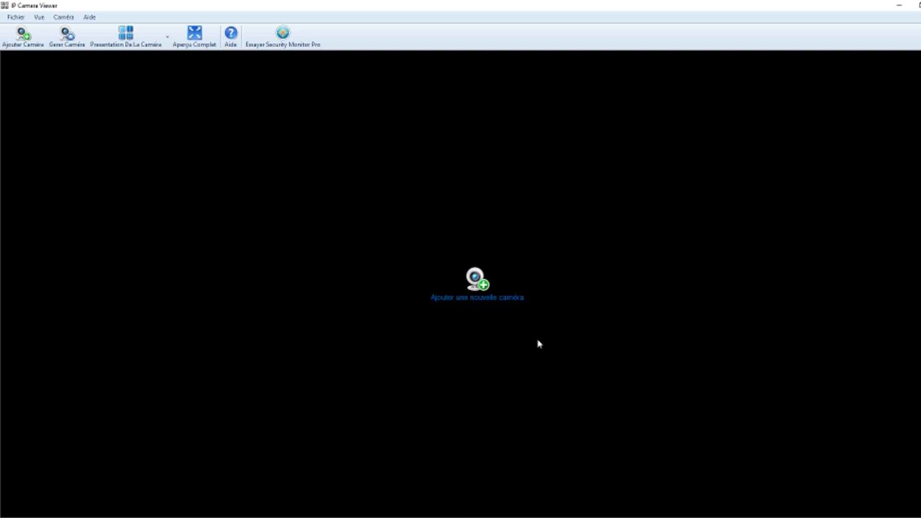
- Use the 'Ajouter une nouvelle caméra' link to start adding a camera
left_click(460, 304)
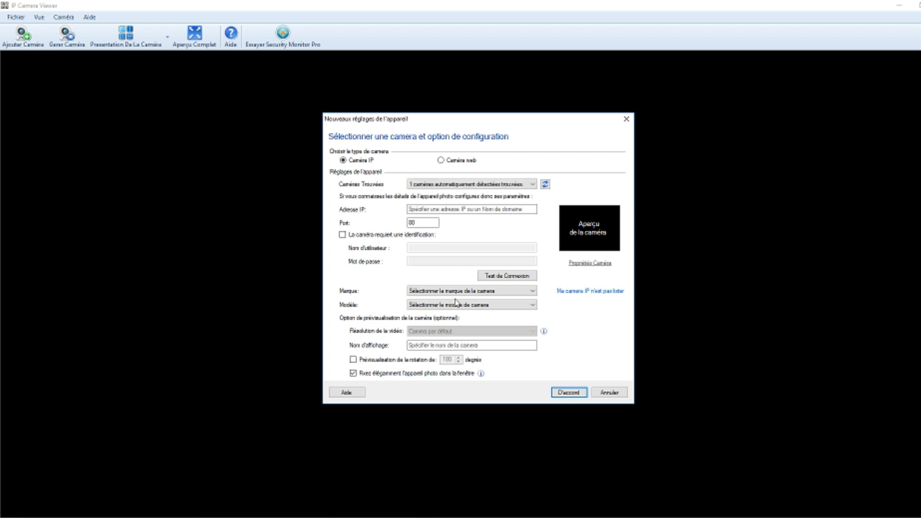
- Pick the detected camera at 192.168.0.88:8899 and test it with a username and password
left_click(487, 184)
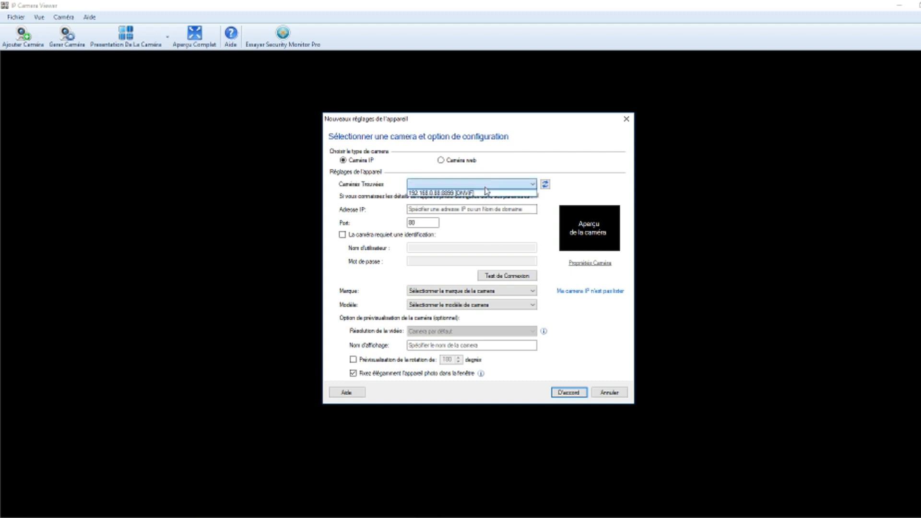
left_click(486, 193)
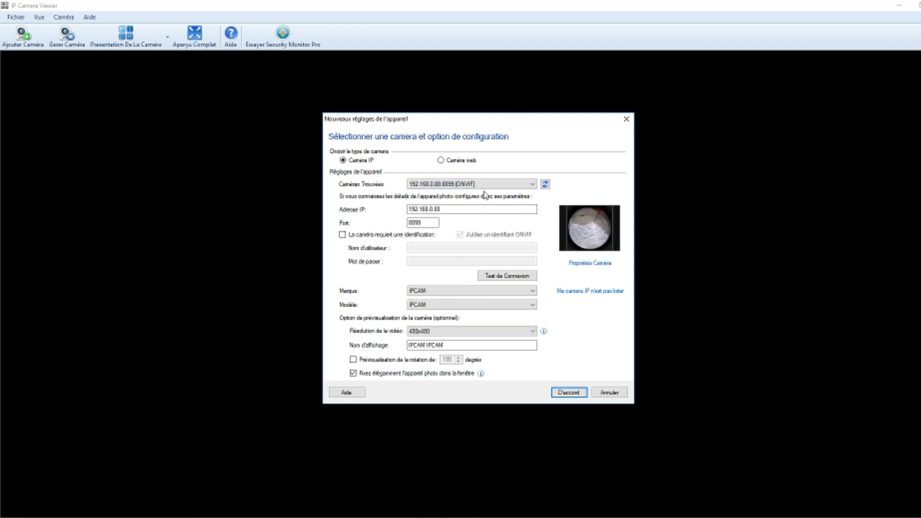
left_click(386, 235)
left_click(417, 247)
type("admin")
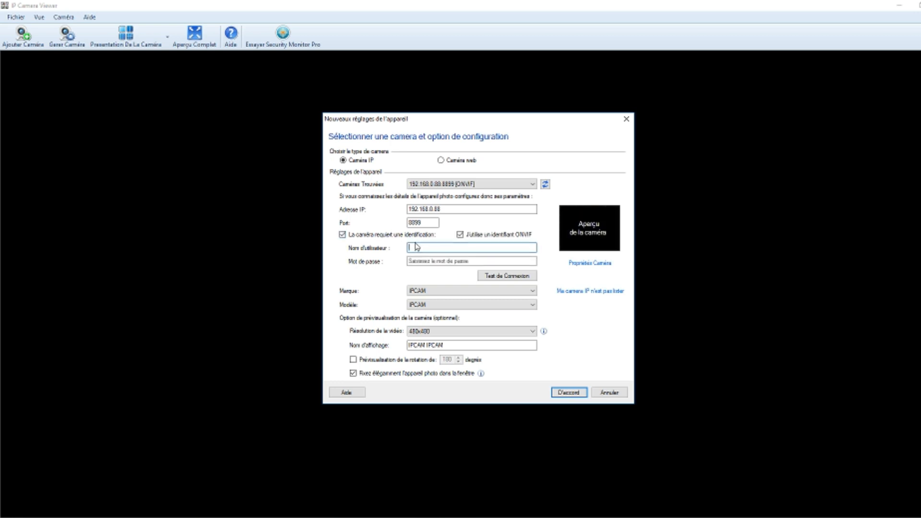
key("Tab")
type("***")
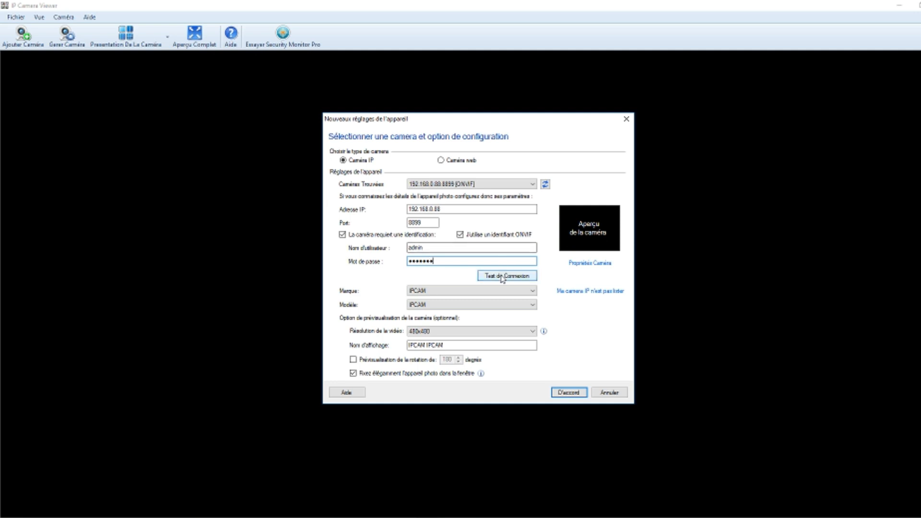
left_click(505, 276)
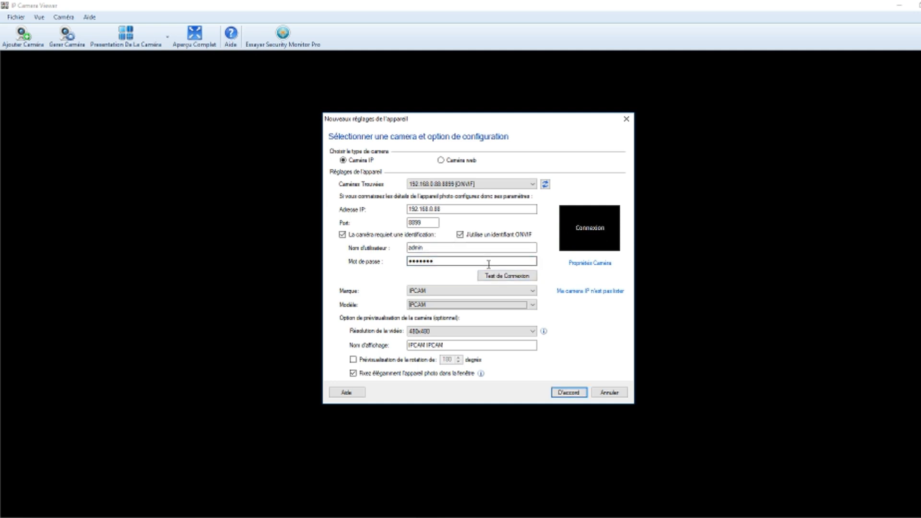
- Clear the credentials, turn off camera authentication and retest the connection without login
left_click(367, 236)
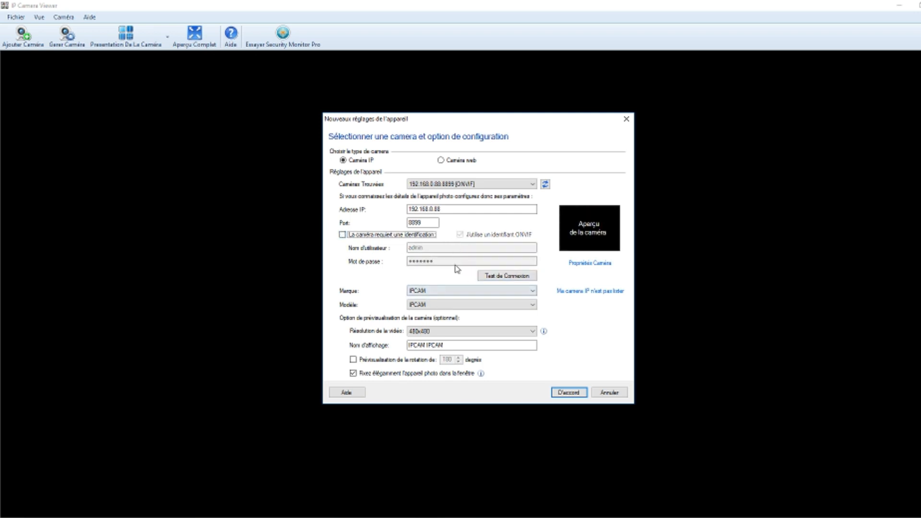
left_click(364, 234)
left_click_drag(441, 263, 391, 264)
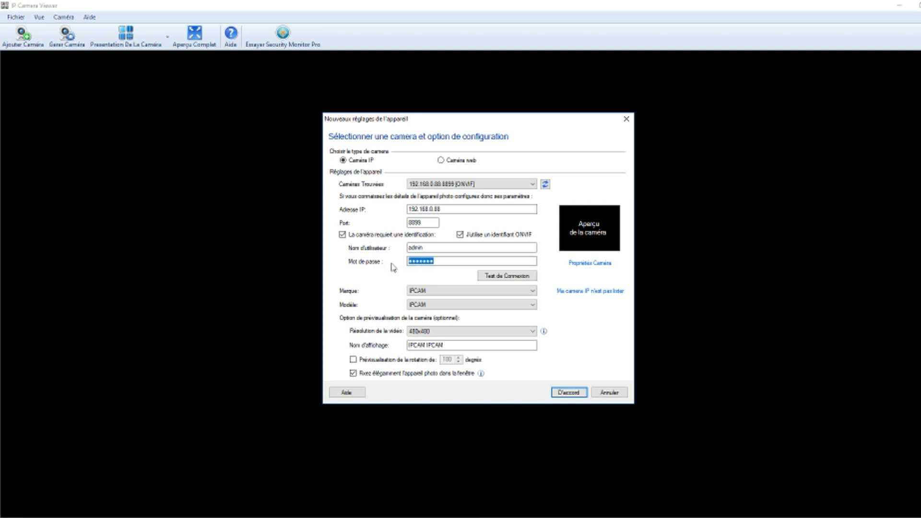
key("BackSpace")
left_click_drag(444, 249, 376, 249)
key("BackSpace")
left_click(349, 236)
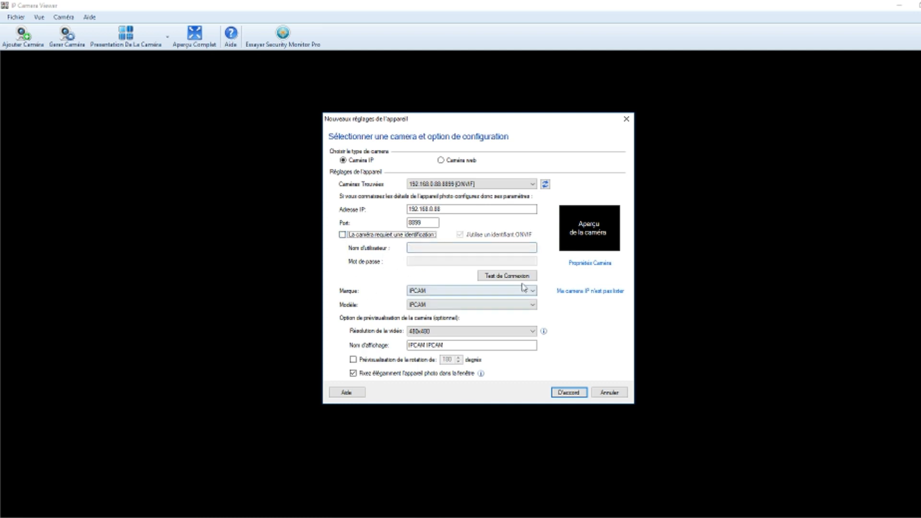
left_click(514, 275)
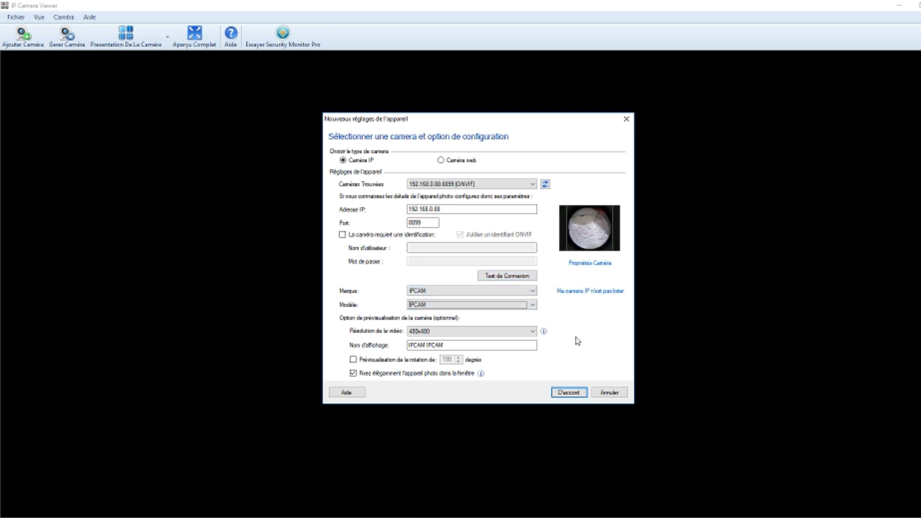
- Set the preview rotation value to 90 with rotation disabled, and save the camera
left_click(399, 361)
double_click(439, 361)
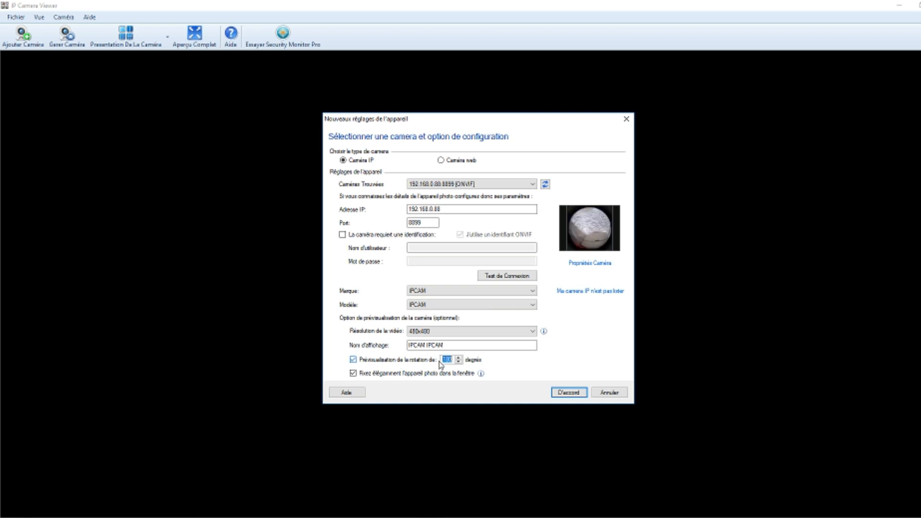
type("90")
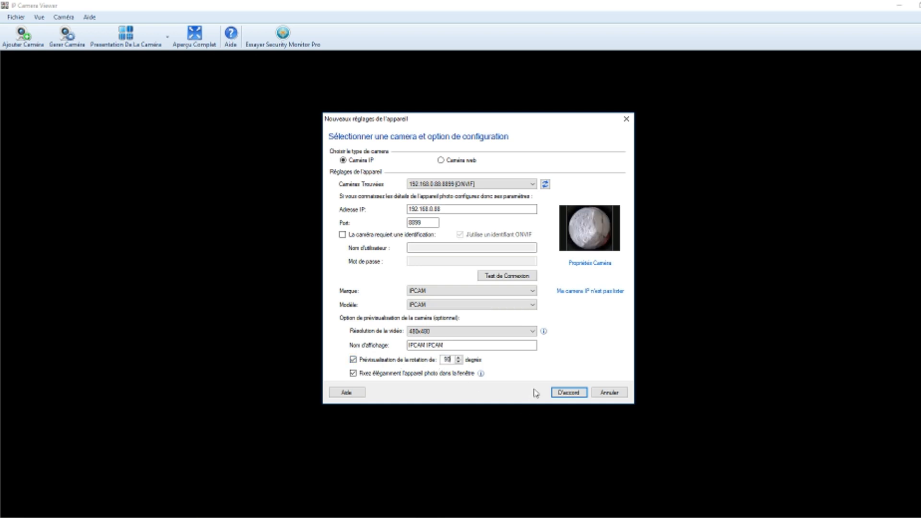
left_click(354, 360)
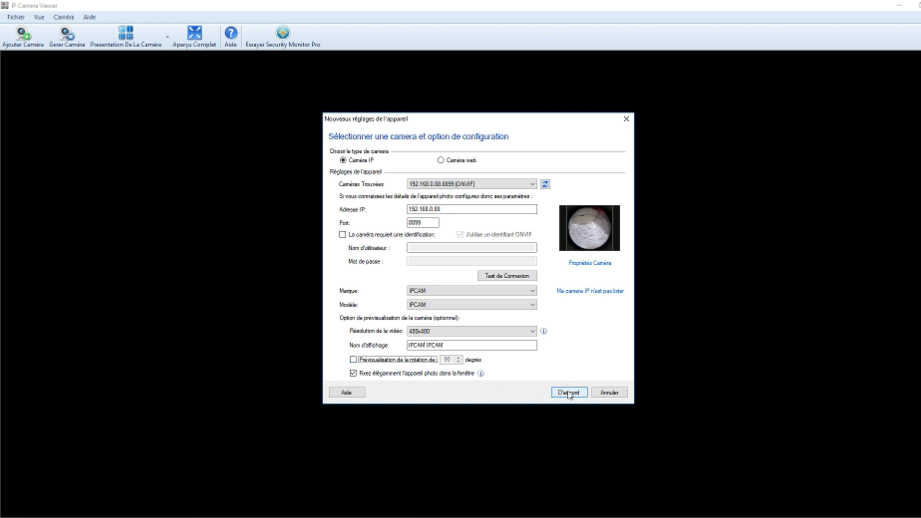
left_click(569, 393)
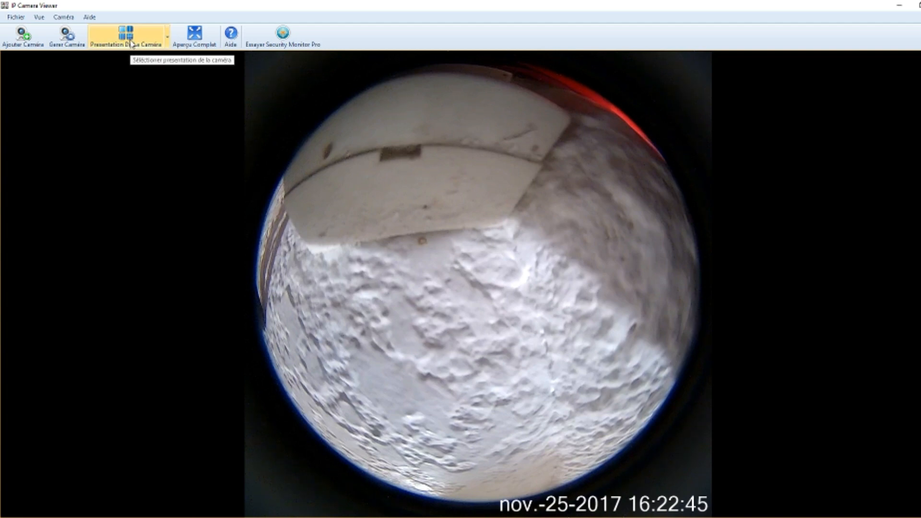
- Switch the camera layout to 2, then 4, then 3 cameras, and minimize the viewer
left_click(153, 45)
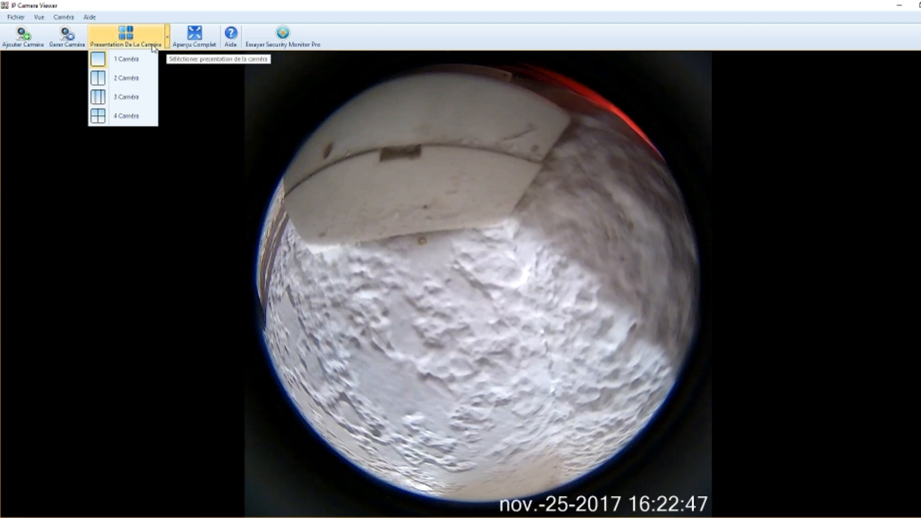
left_click(125, 79)
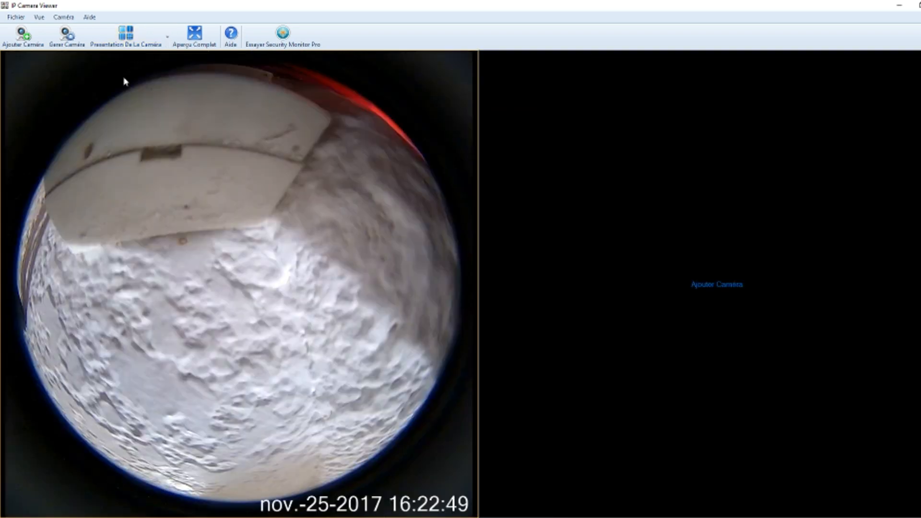
left_click(153, 44)
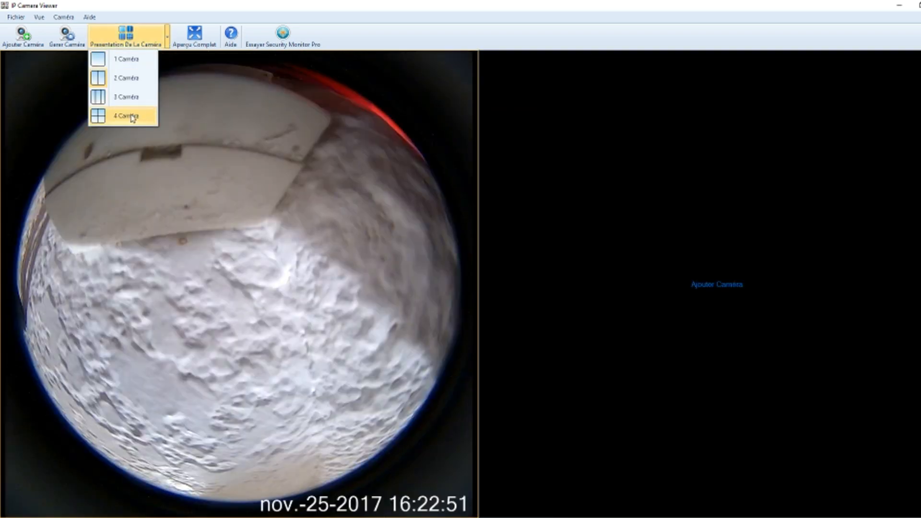
left_click(132, 117)
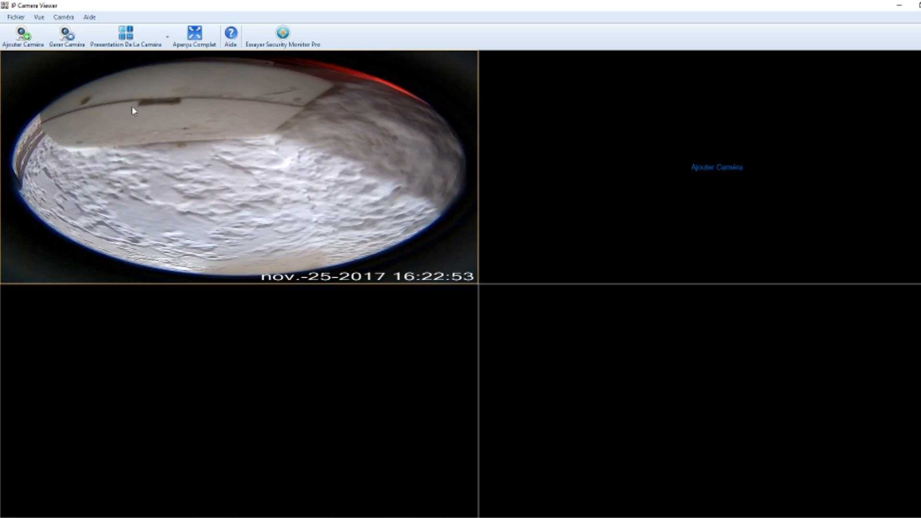
left_click(167, 43)
left_click(124, 96)
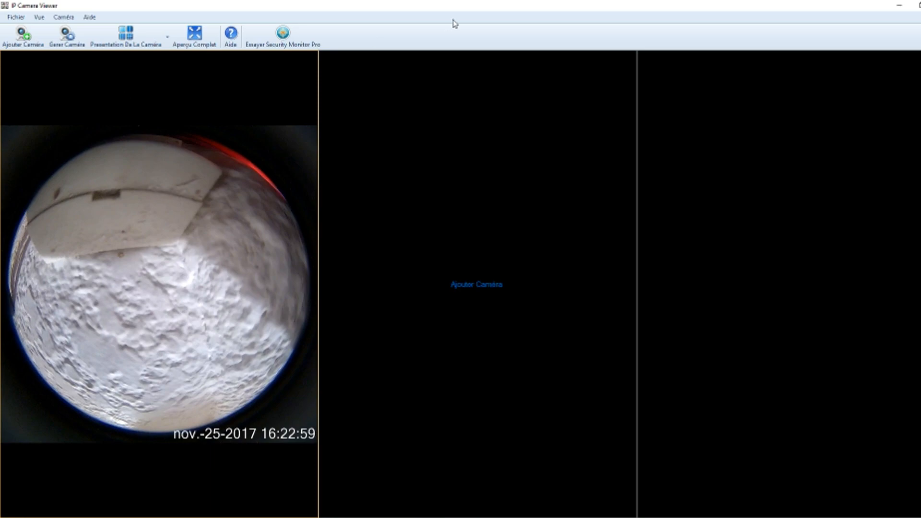
left_click(899, 6)
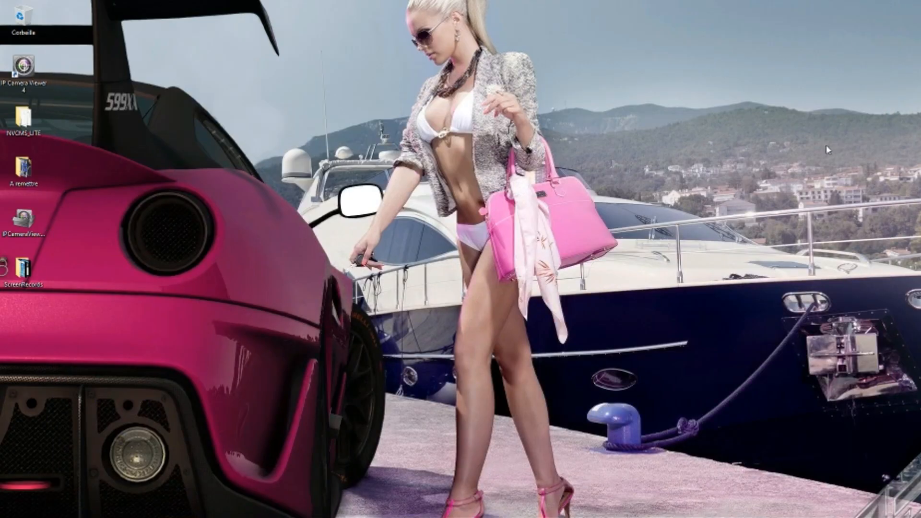